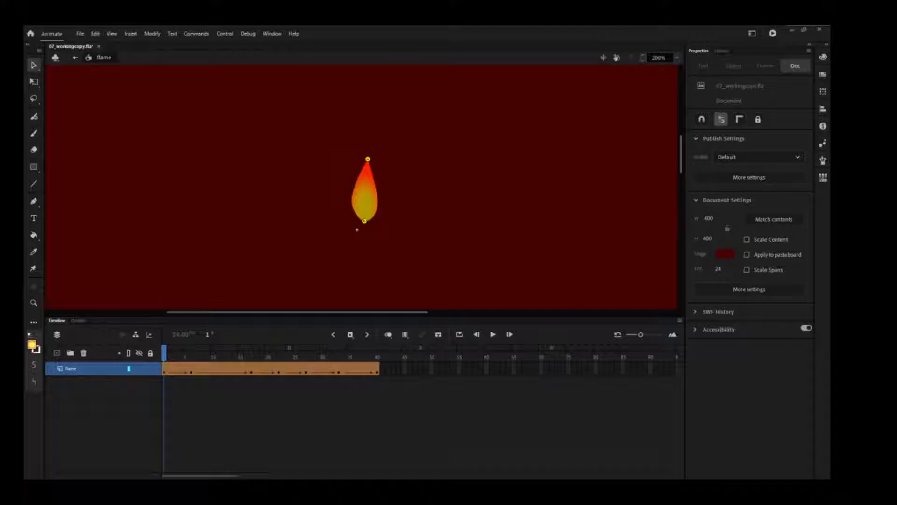
Turn on onion skinning and inspect the flame's shape tween from frame 22 onward.
left_click(388, 336)
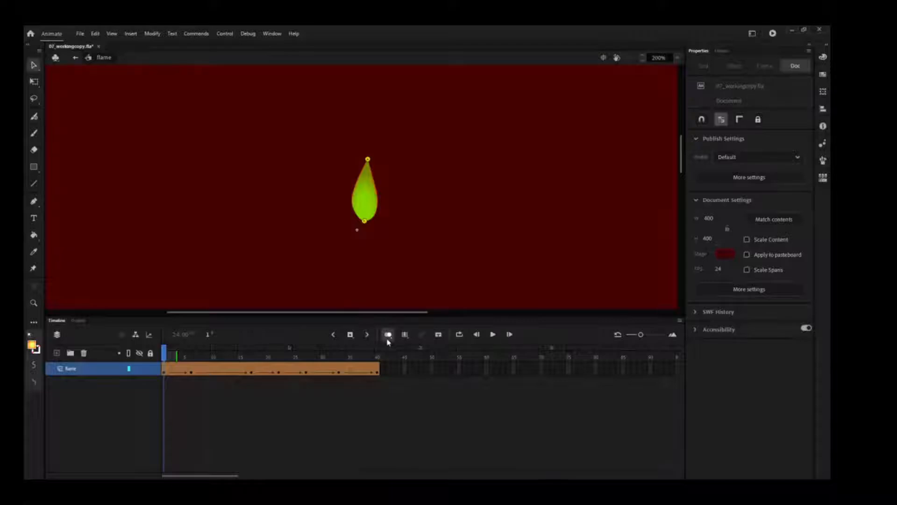
left_click(278, 357)
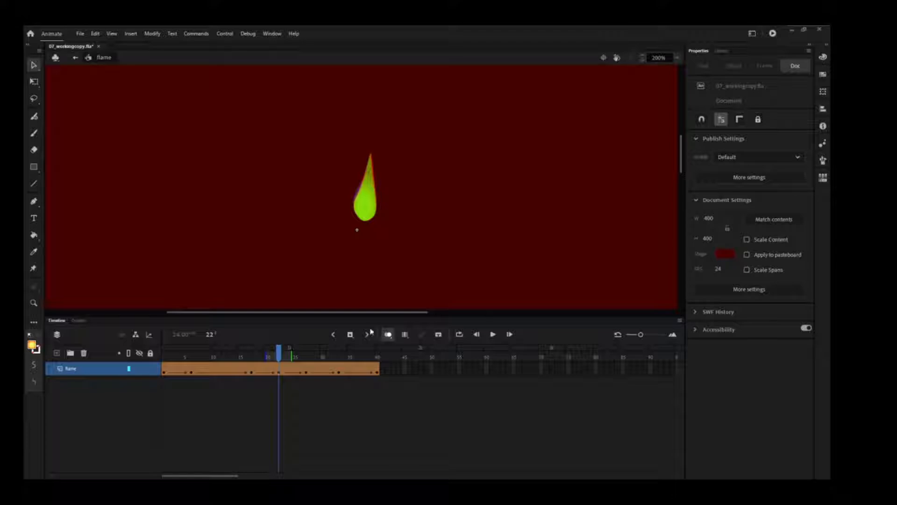
left_click(295, 356)
mouse_move(296, 356)
left_mouse_down()
mouse_move(340, 356)
mouse_move(311, 356)
left_mouse_up()
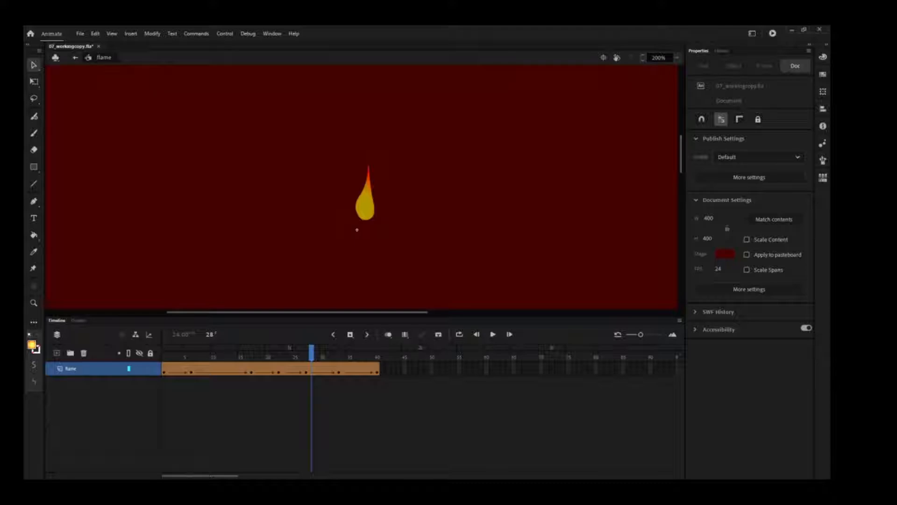
Reshape and lower the flame's radial gradient fill at the frame 6 keyframe with the Gradient Transform tool, and preview frame 7.
left_click(191, 357)
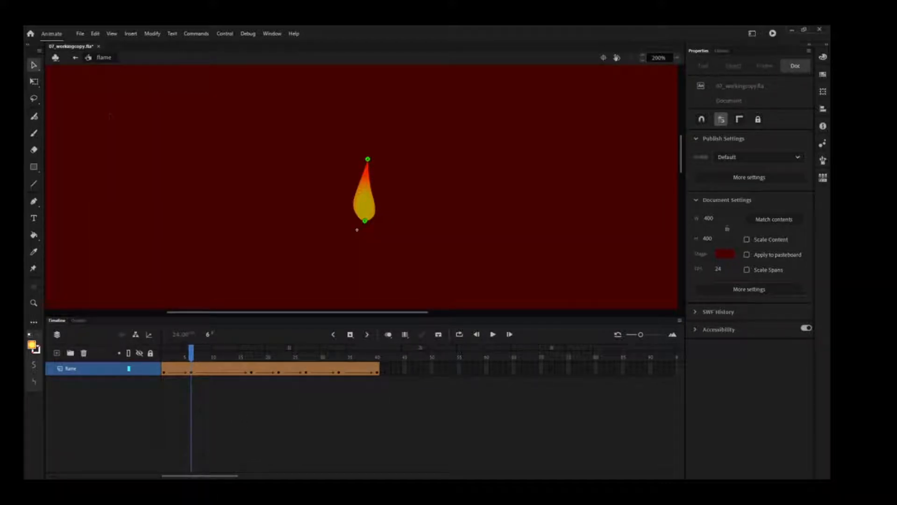
left_click(34, 81)
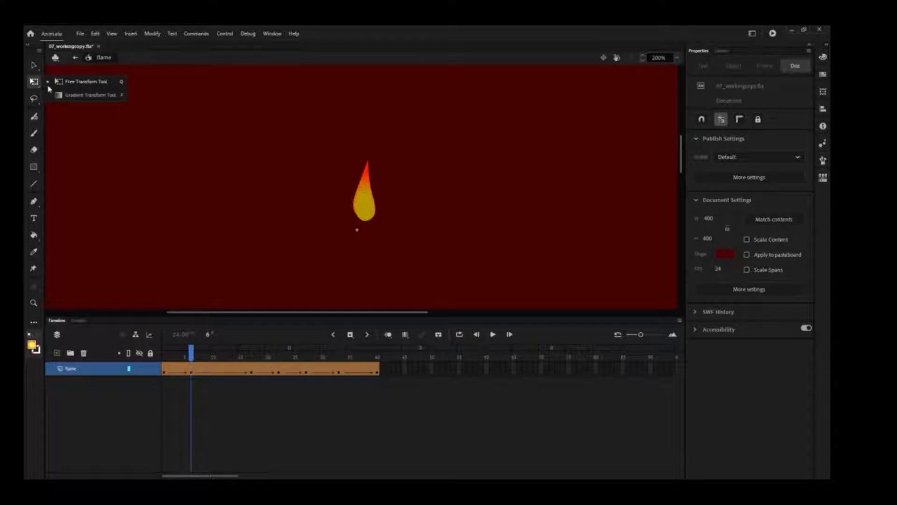
left_click(74, 96)
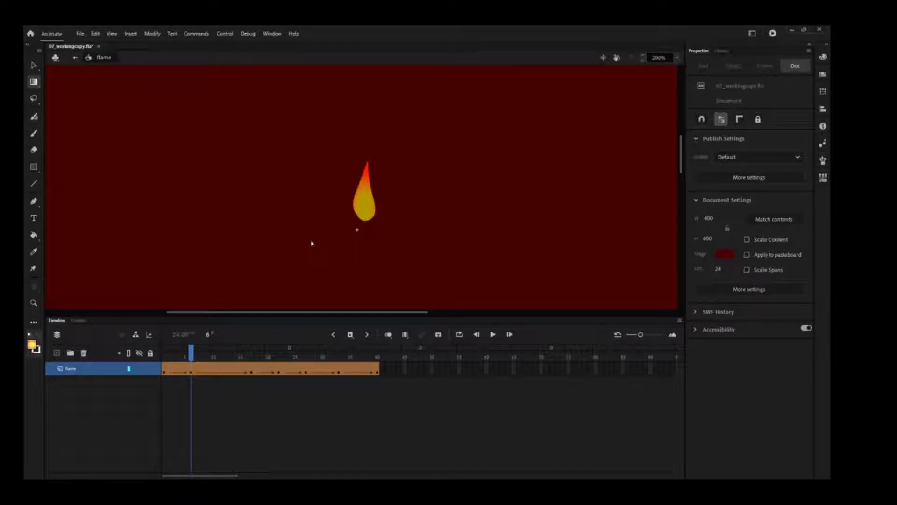
left_click(368, 193)
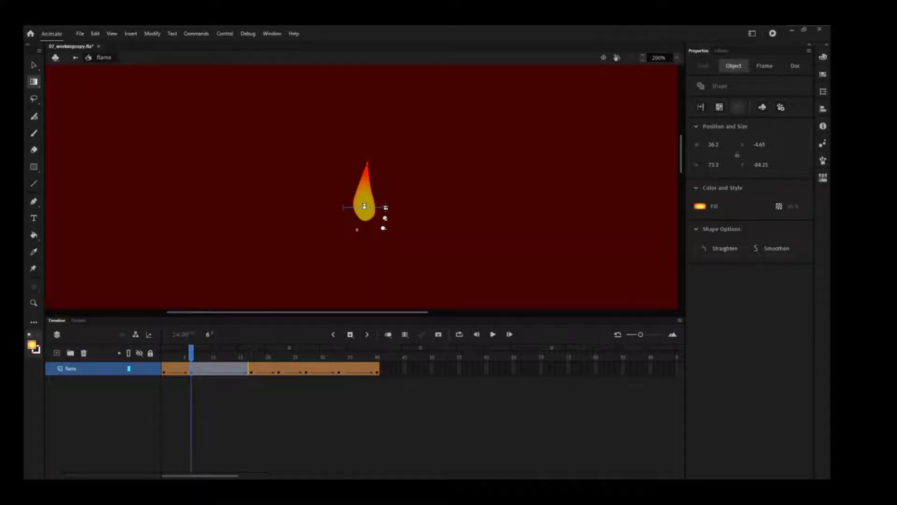
mouse_move(385, 207)
left_mouse_down()
mouse_move(394, 207)
mouse_move(367, 185)
mouse_move(364, 213)
mouse_move(407, 212)
mouse_move(386, 212)
left_mouse_up()
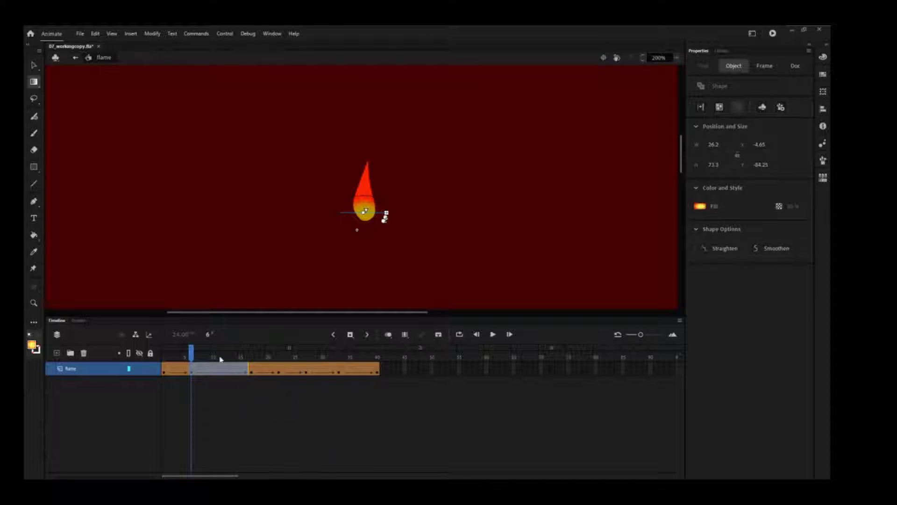
mouse_move(193, 354)
left_mouse_down()
mouse_move(164, 355)
mouse_move(196, 356)
left_mouse_up()
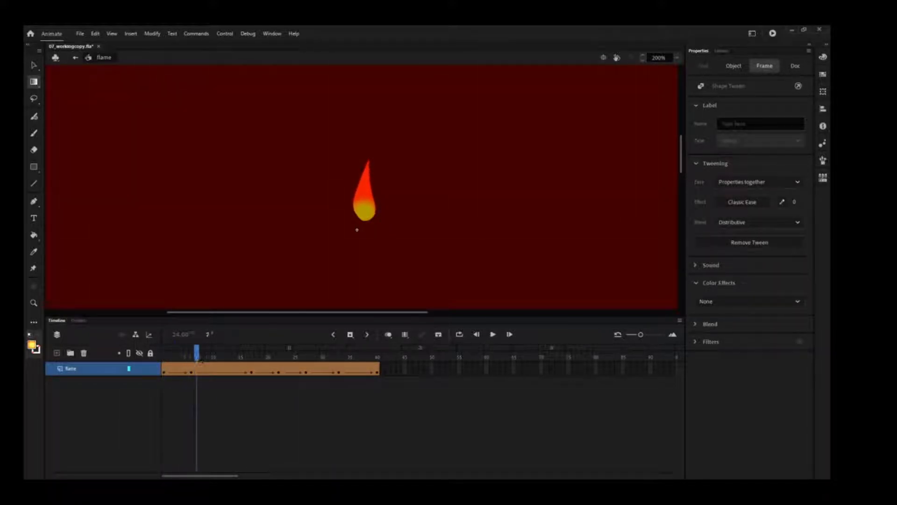
left_click(276, 442)
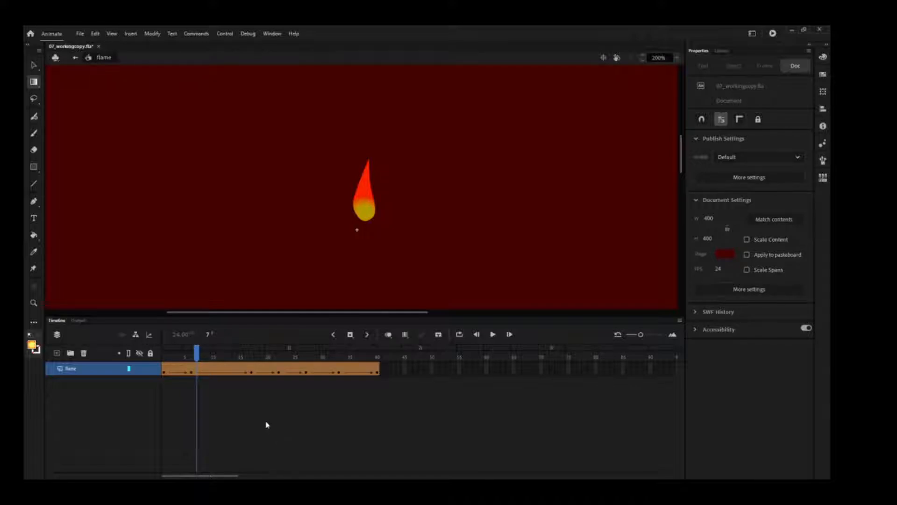
At the frame 17 keyframe, change the yellow stop of the flame's radial gradient to FF33CC and preview the tween.
left_click(252, 358)
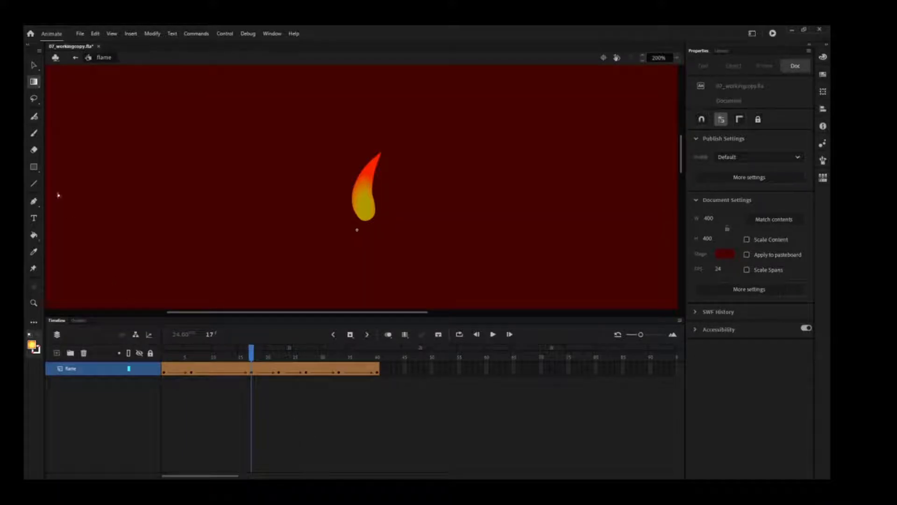
left_click(34, 67)
left_click(365, 200)
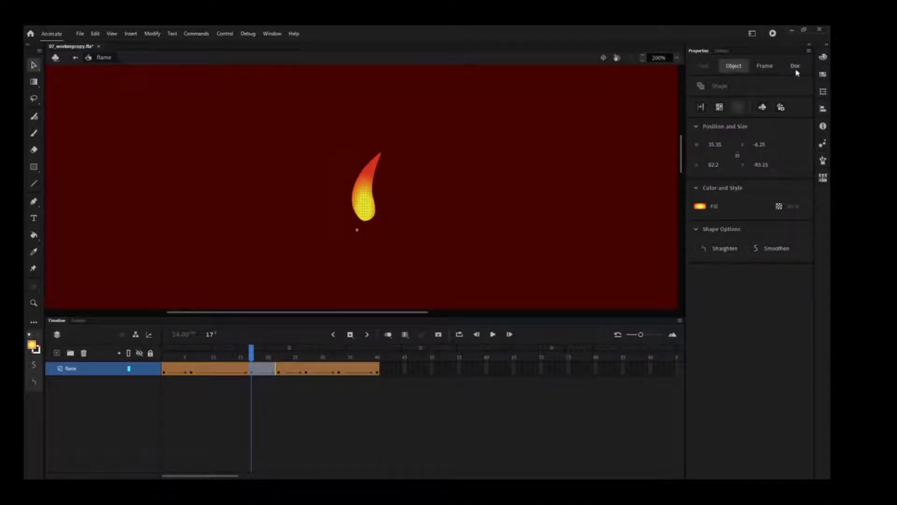
left_click(822, 58)
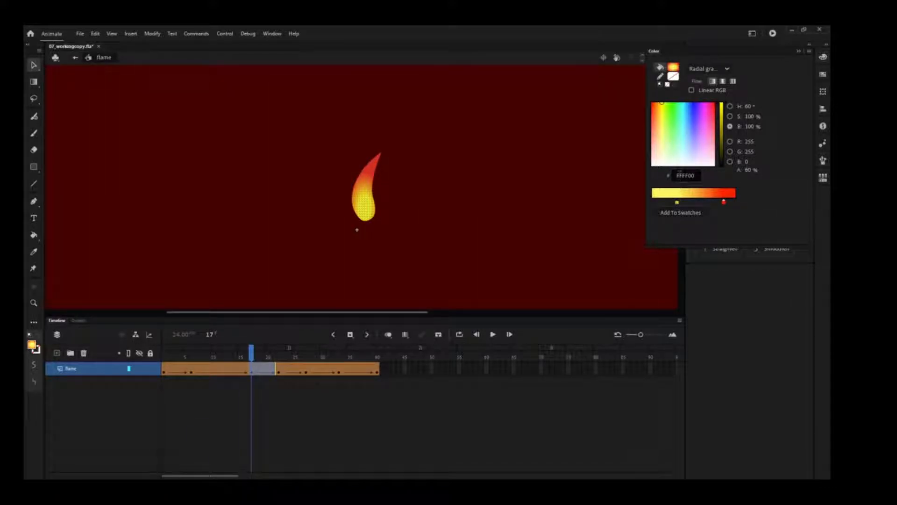
left_click(679, 176)
key("BackSpace")
type("ff33cc")
key("Return")
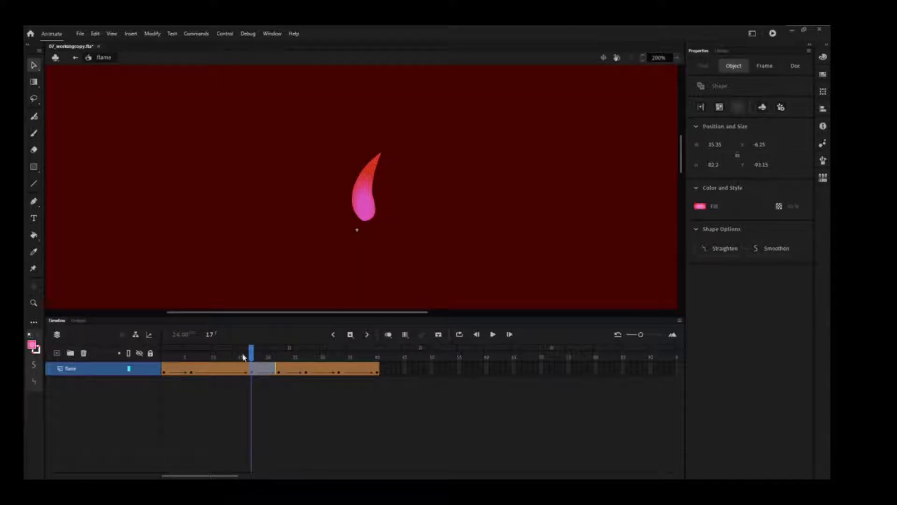
mouse_move(252, 354)
left_mouse_down()
mouse_move(170, 359)
mouse_move(256, 359)
left_mouse_up()
left_click(276, 382)
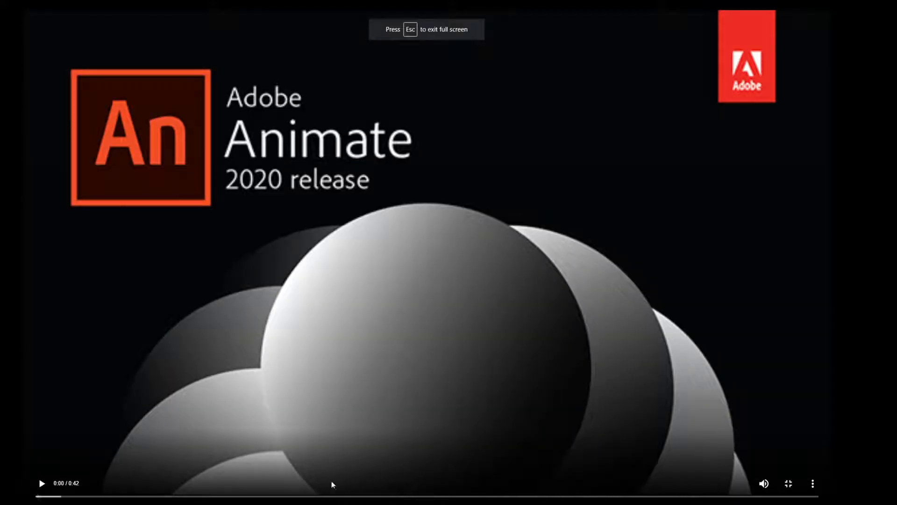
left_click(42, 485)
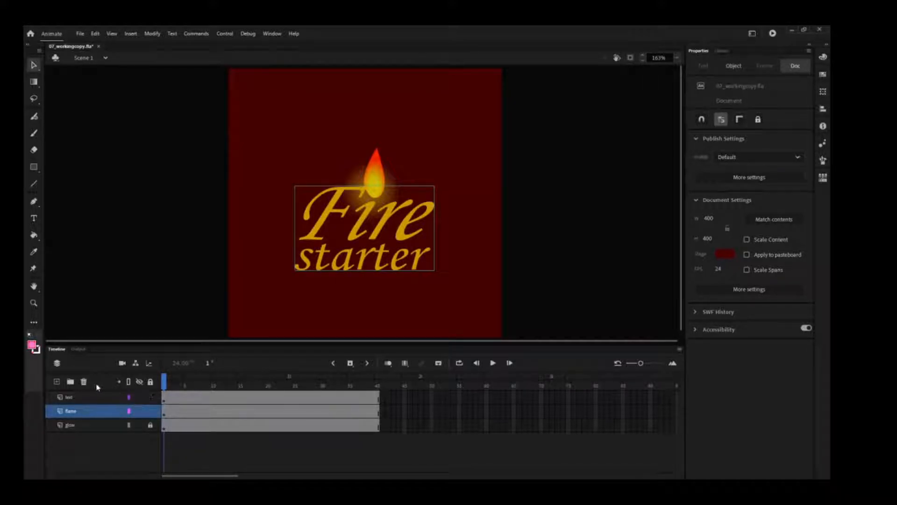
Change the text layer's type to Mask in its layer properties.
left_click(76, 398)
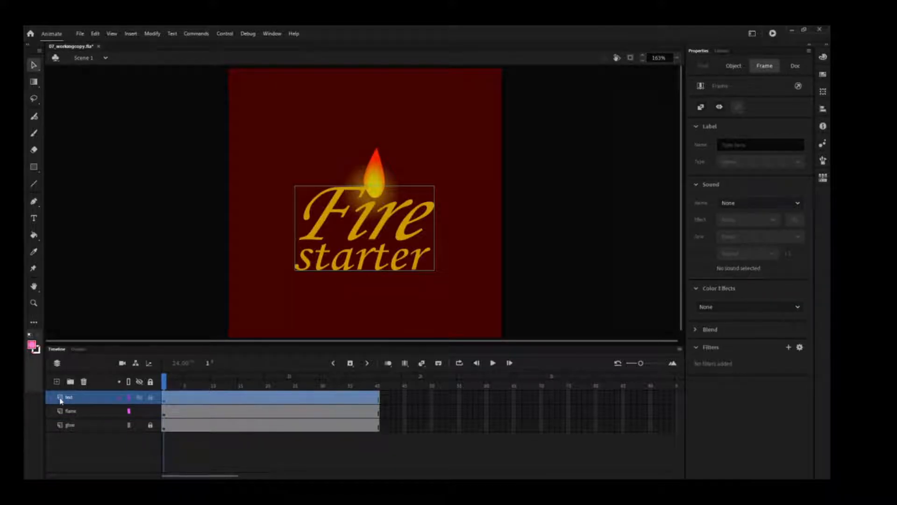
double_click(61, 398)
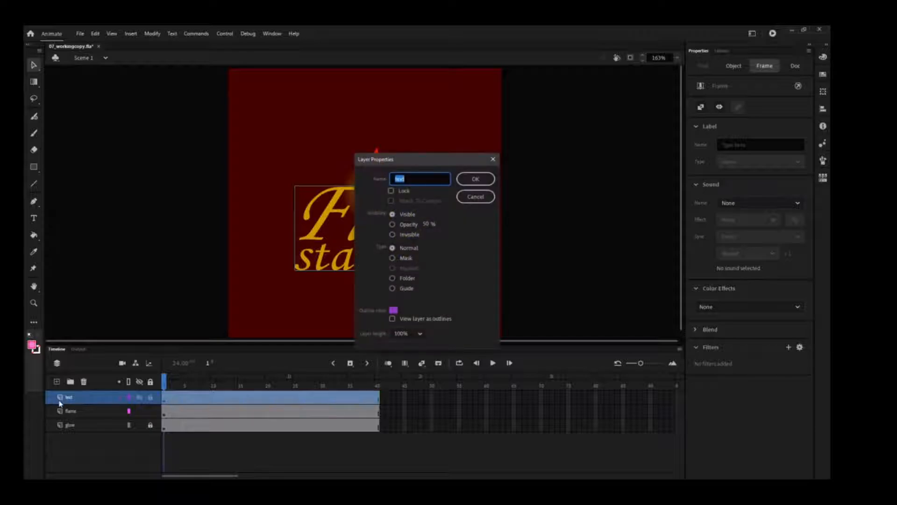
left_click(393, 259)
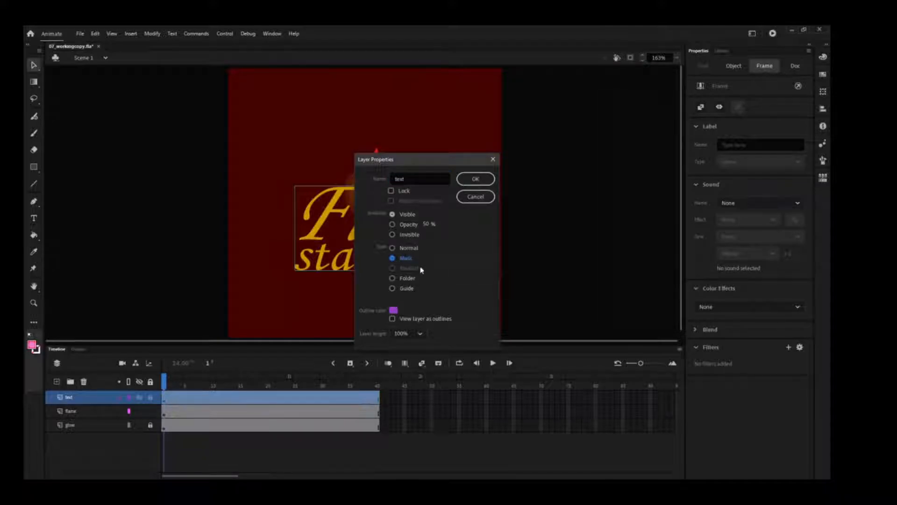
left_click(473, 180)
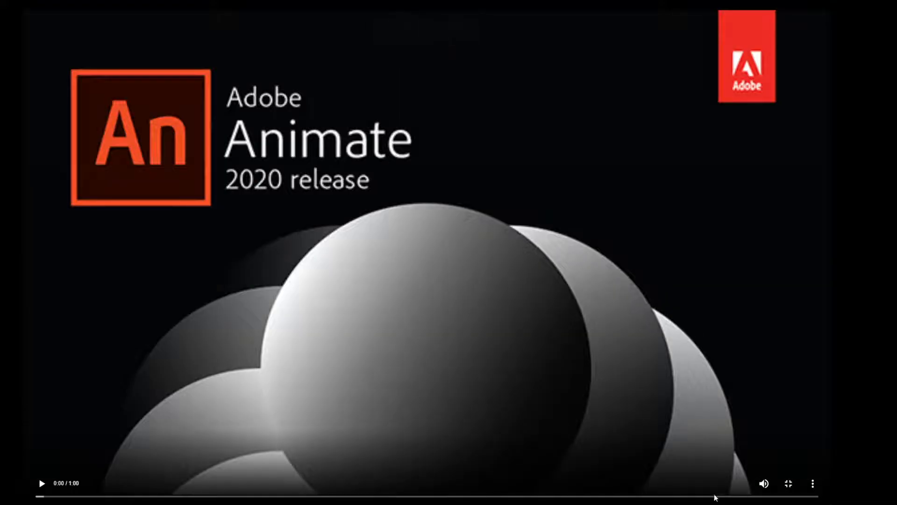
left_click(37, 481)
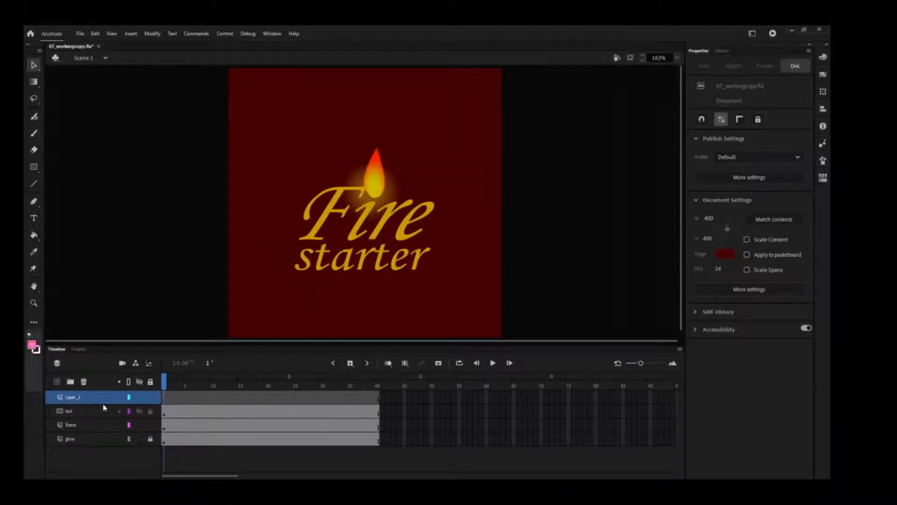
Rename Layer_1 as fiery_effect and place it beneath the text layer as its masked layer.
double_click(76, 397)
type("fiery")
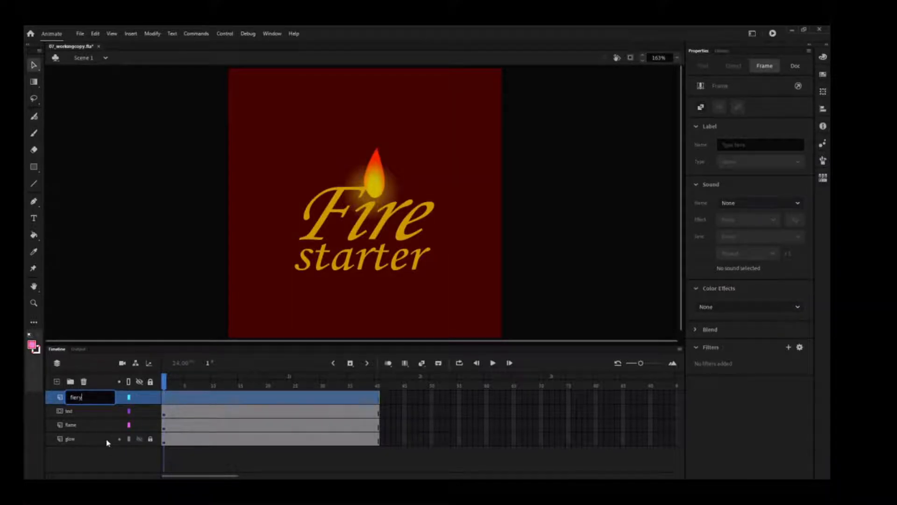
type("_effect")
key("Return")
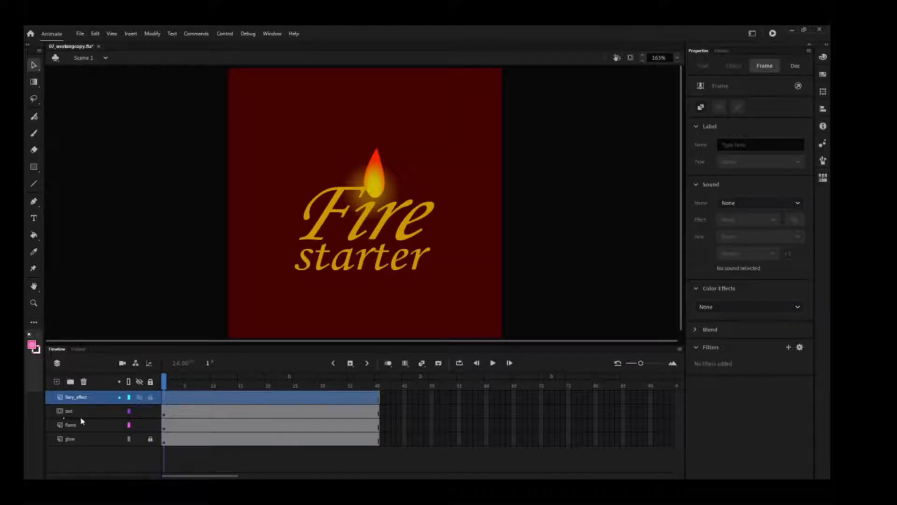
left_click_drag(82, 422, 84, 422)
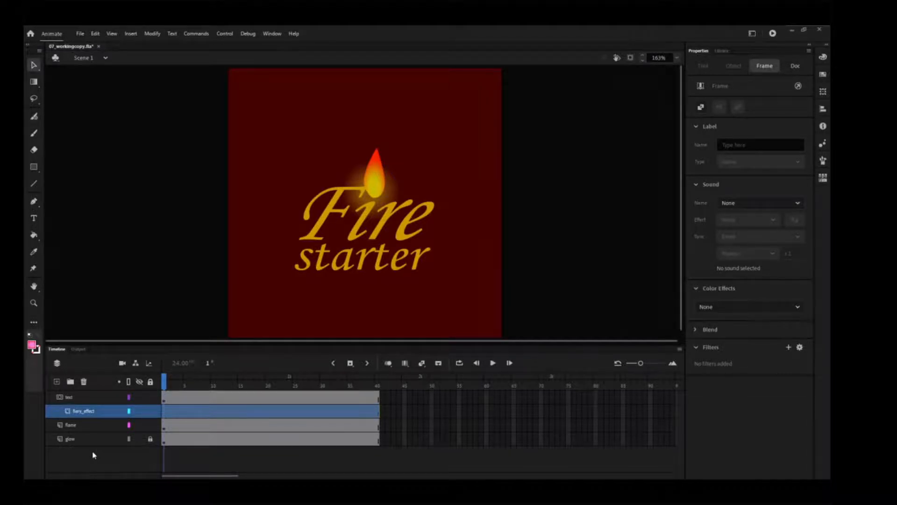
Import fire.jpg from the 07Start folder to the stage on the fiery_effect layer.
left_click(80, 35)
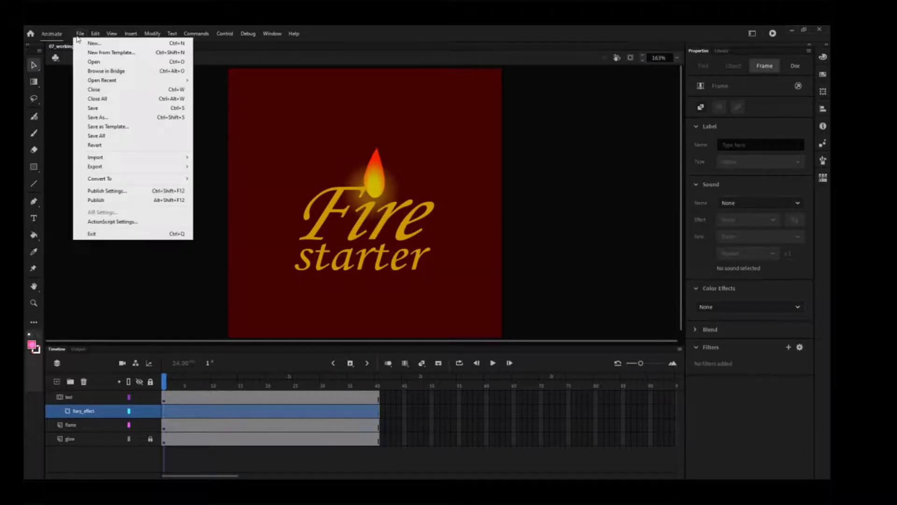
mouse_move(148, 158)
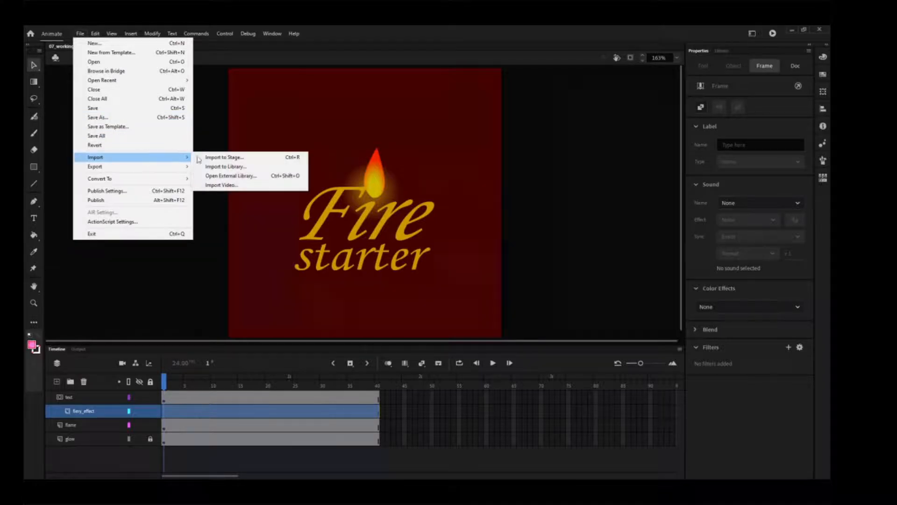
left_click(261, 161)
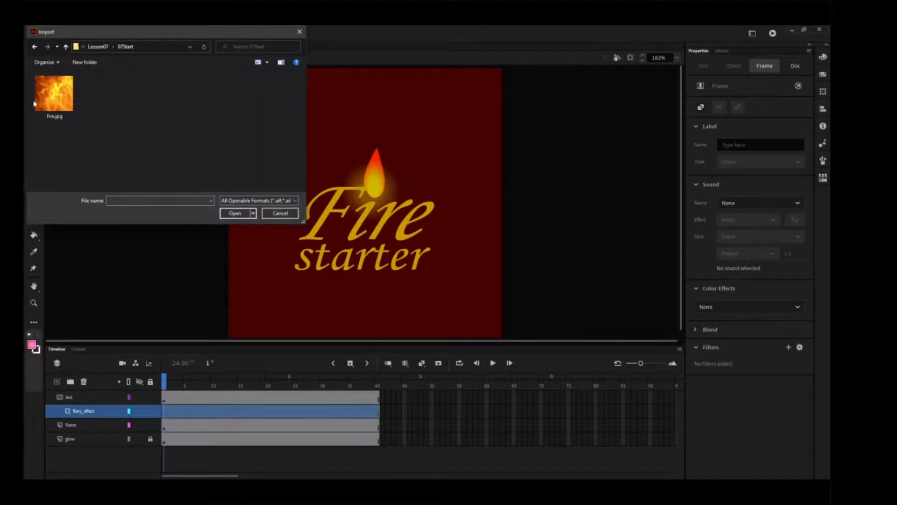
left_click(52, 101)
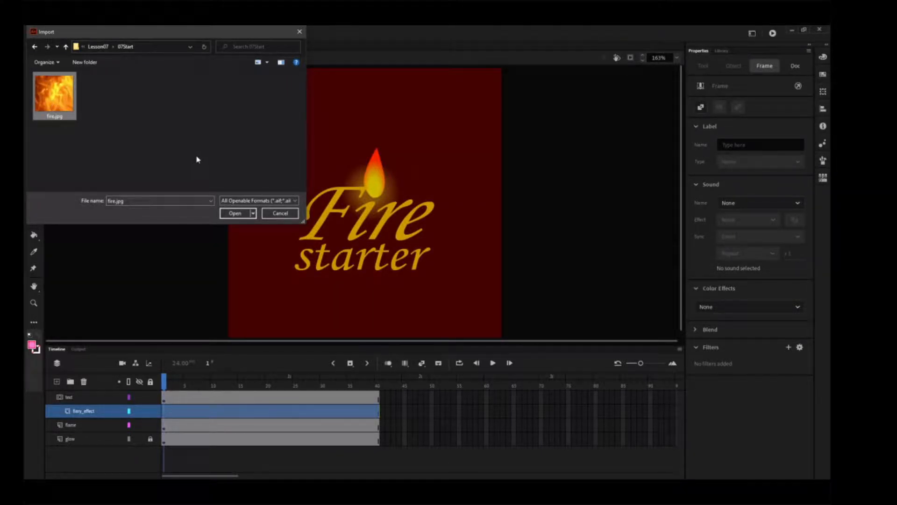
left_click(235, 213)
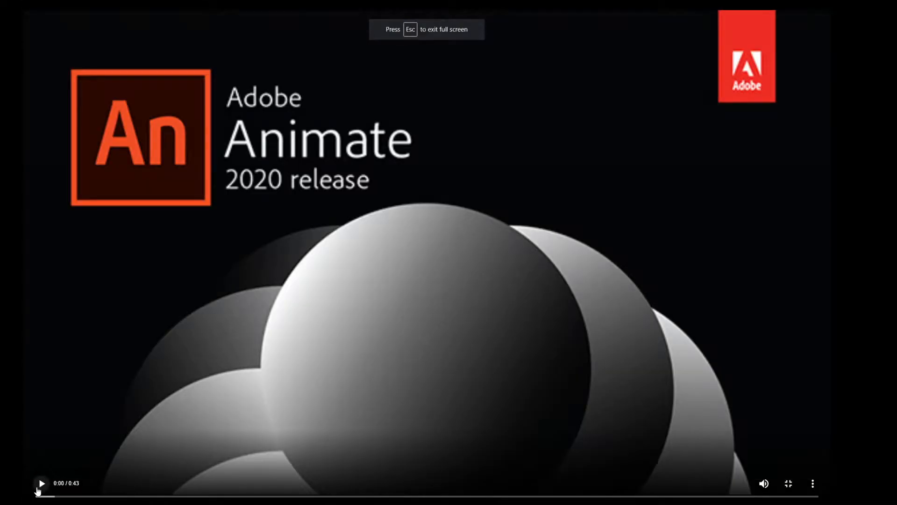
left_click(40, 484)
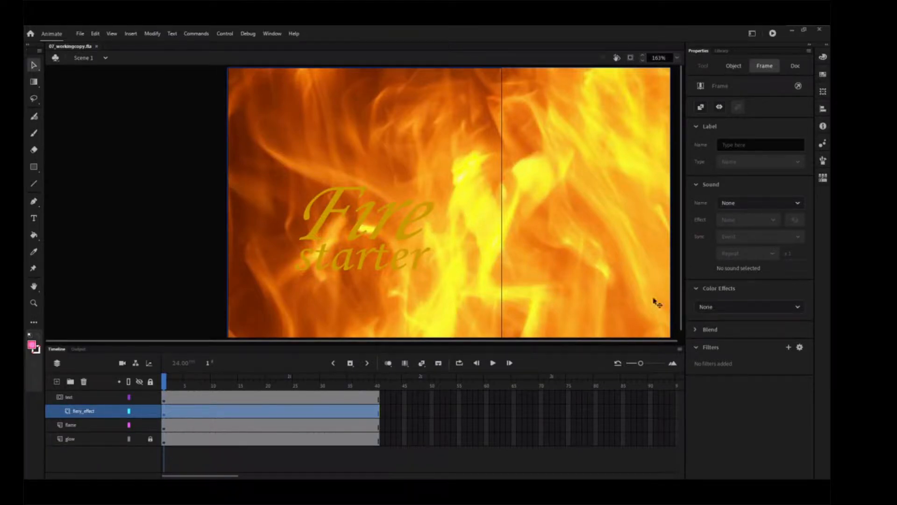
Lock the text, fiery_effect and flame layers to apply the mask on stage, and test the movie.
left_click(151, 397)
left_click(151, 411)
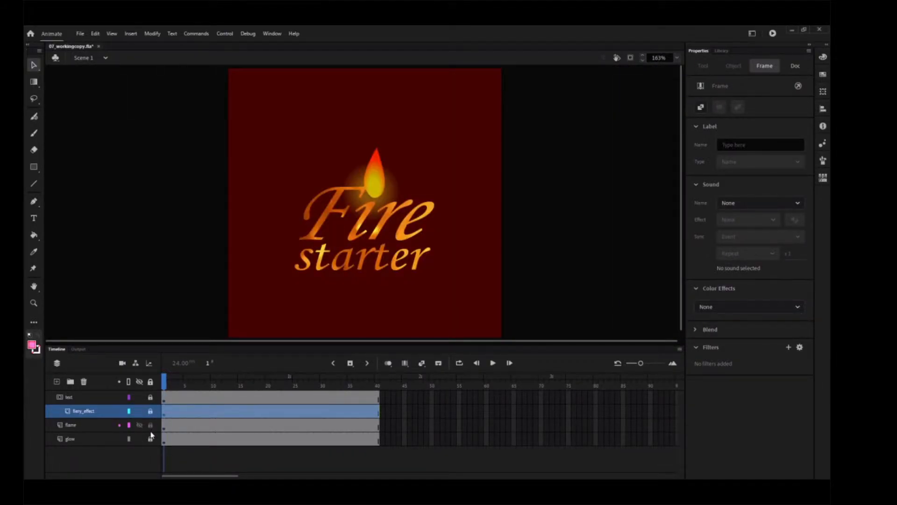
left_click(150, 425)
left_click(150, 439)
left_click(224, 34)
left_click(251, 113)
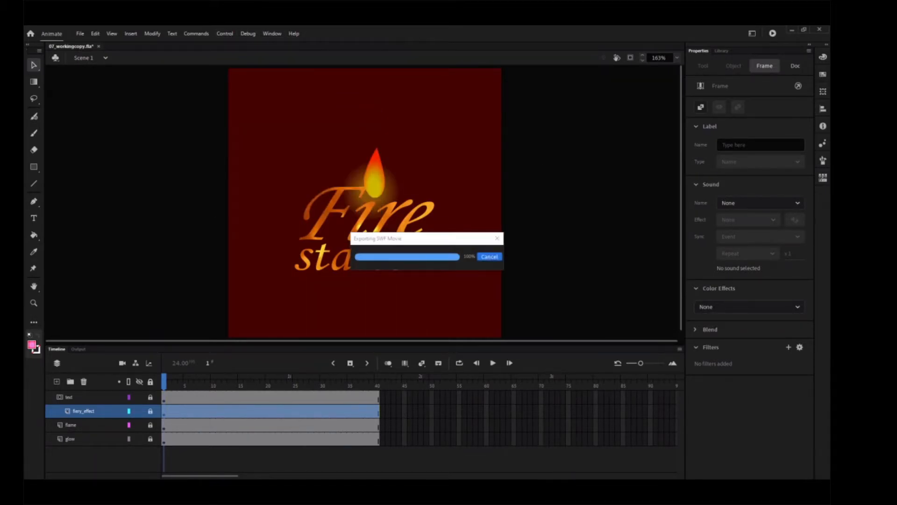